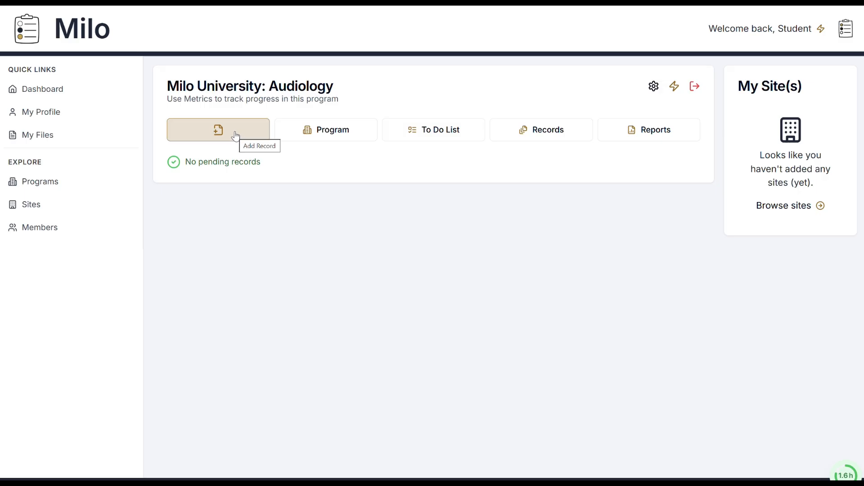
Step: Start a new record for the Audiology program and review its editable details and the program's default preferences
left_click(209, 136)
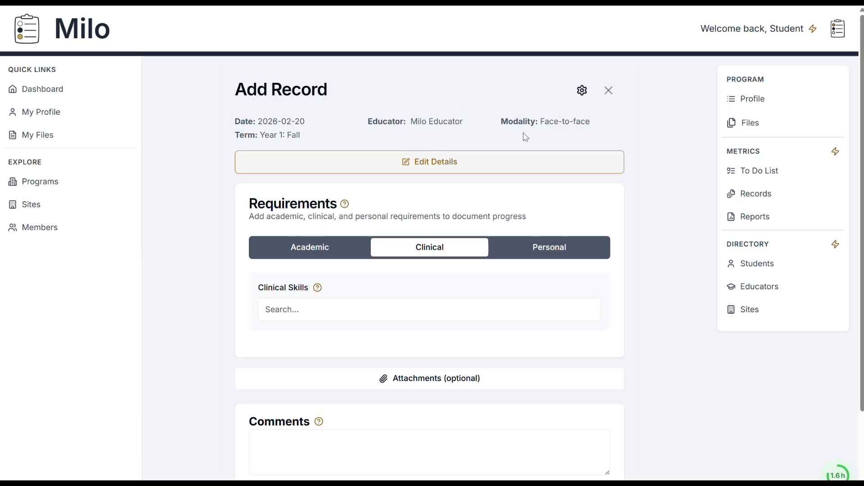
left_click(415, 167)
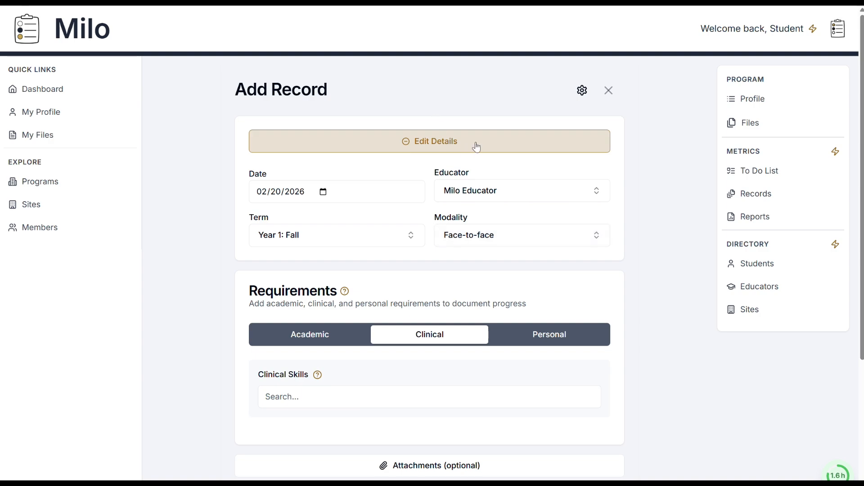
left_click(582, 90)
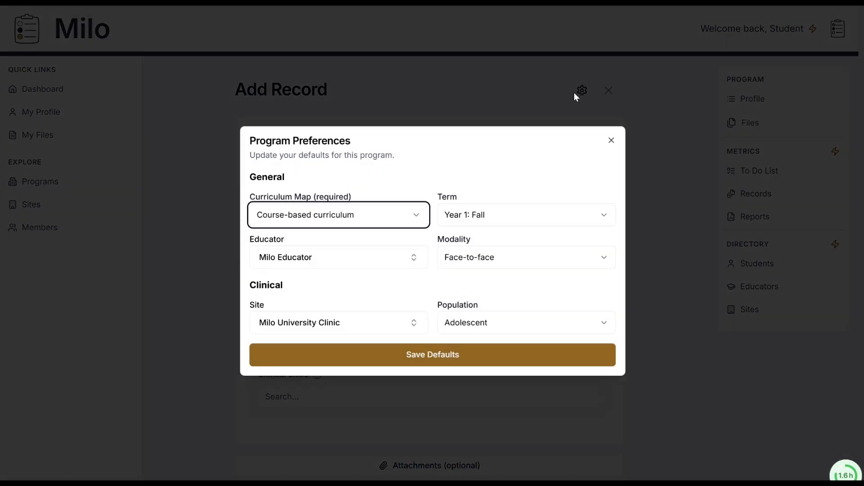
left_click(448, 107)
left_click(442, 137)
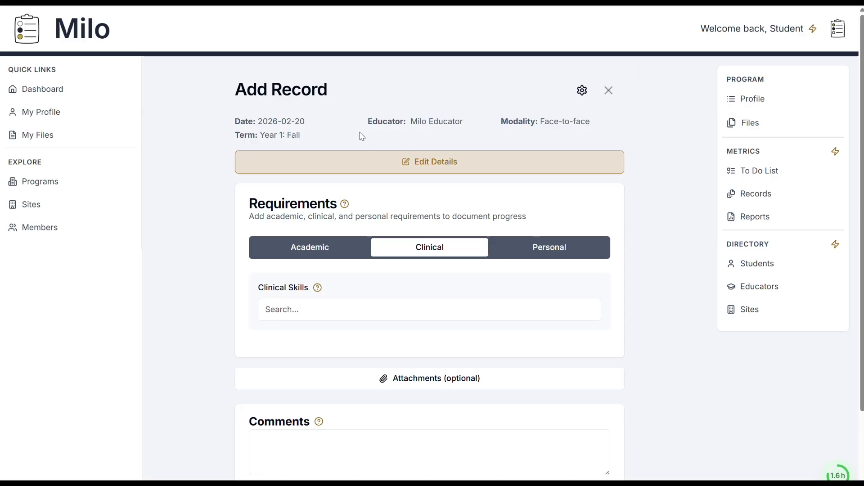
Step: Look through the academic, clinical and personal requirement categories, ending on the clinical one
scroll(369, 144, "down", 2)
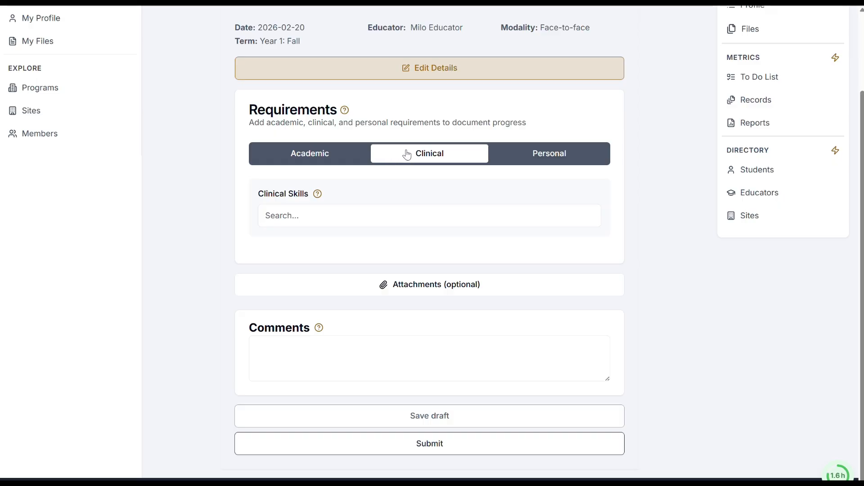
left_click(320, 158)
left_click(446, 156)
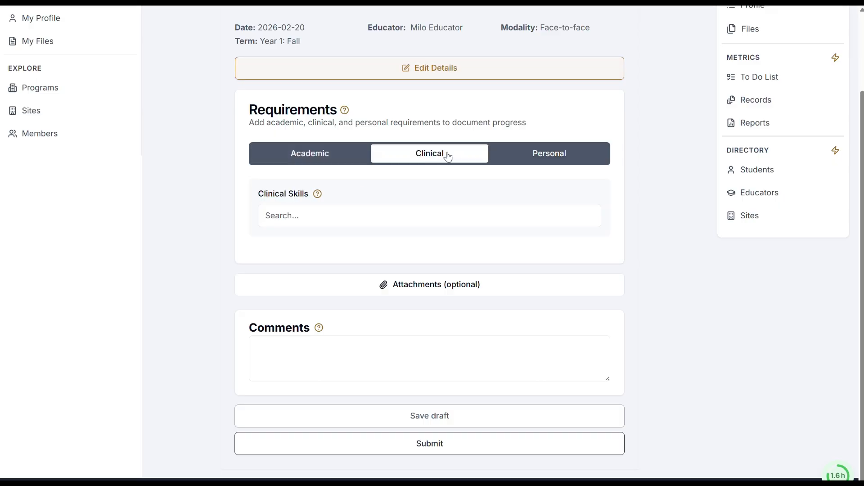
left_click(532, 154)
left_click(451, 158)
Step: Search the clinical skills for "Fitt" and add Amplification - Selection/Fitting to the record
left_click(339, 216)
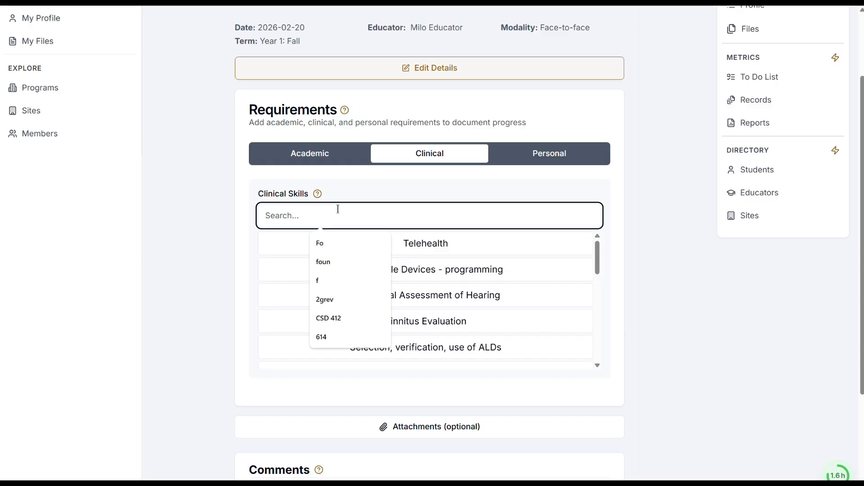
type("Fitt")
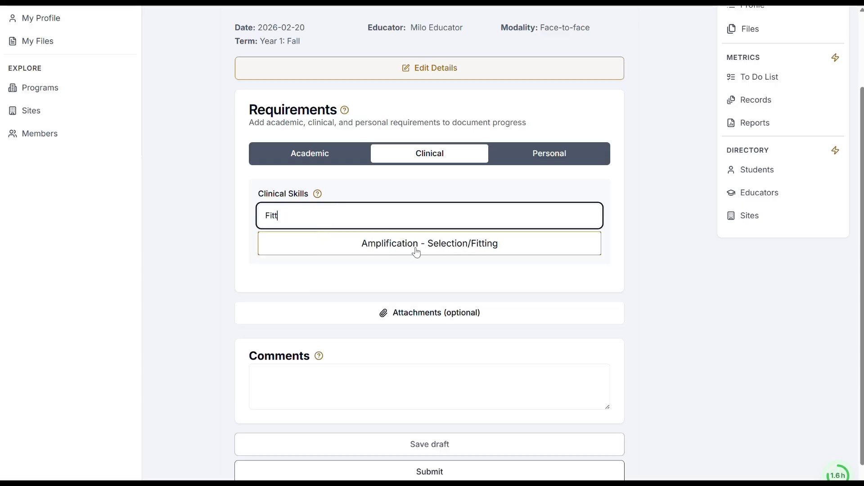
left_click(417, 253)
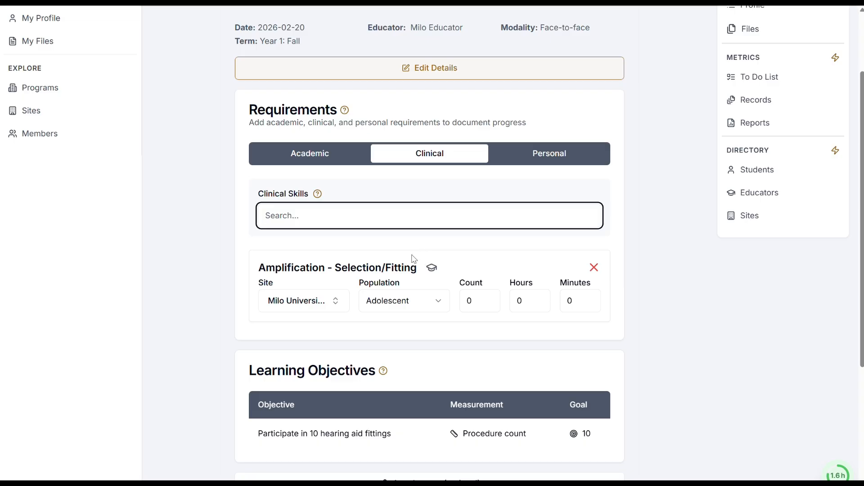
Step: Examine the added skill's site, population, count and time fields, the record's term and the linked learning objective
scroll(410, 258, "down", 1)
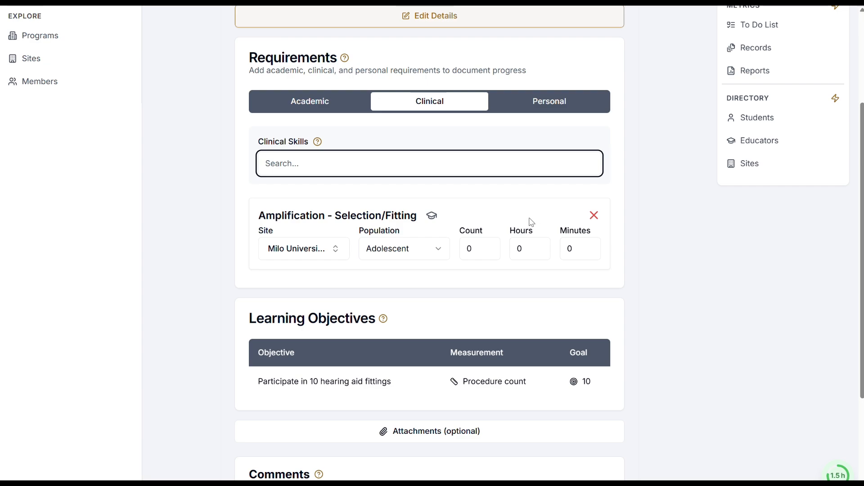
scroll(528, 223, "down", 1)
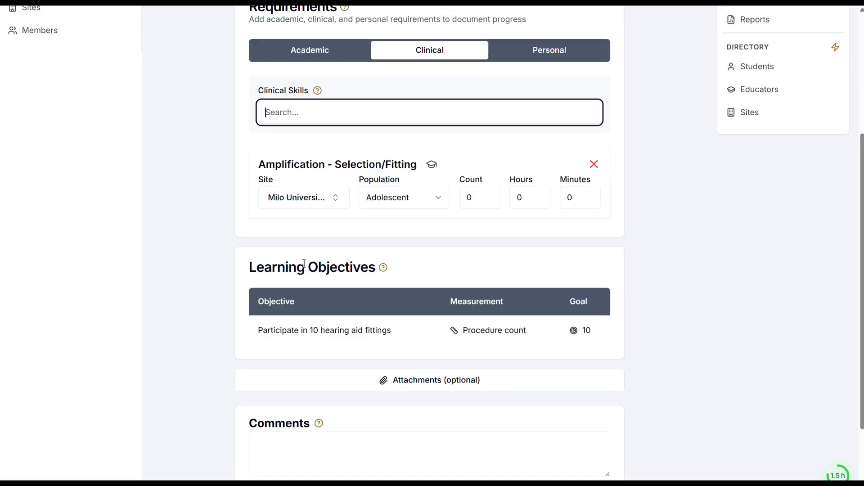
scroll(305, 268, "up", 1)
scroll(307, 268, "up", 3)
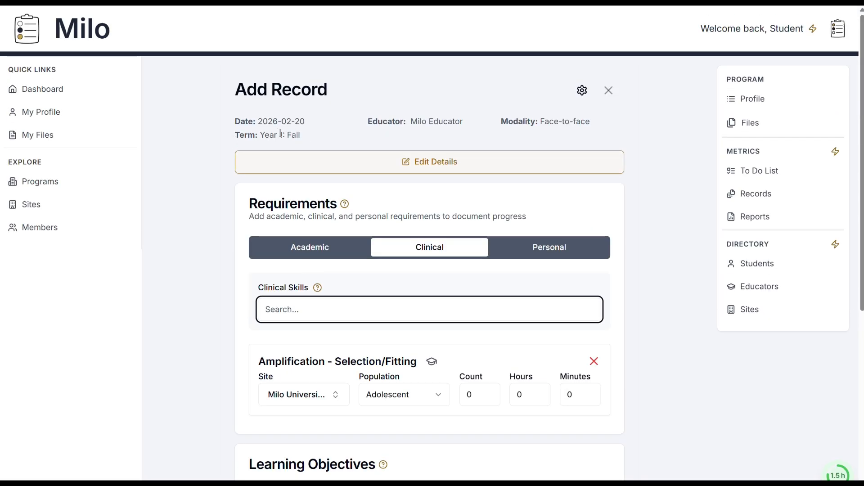
scroll(281, 152, "down", 1)
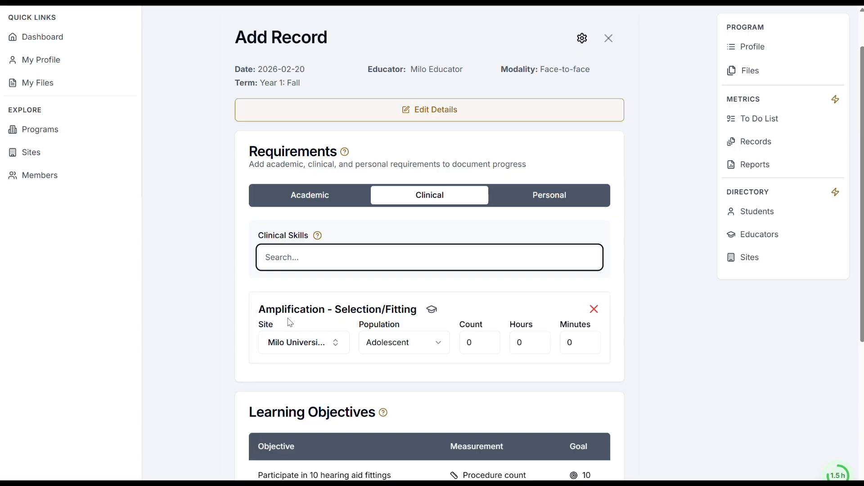
scroll(276, 310, "down", 1)
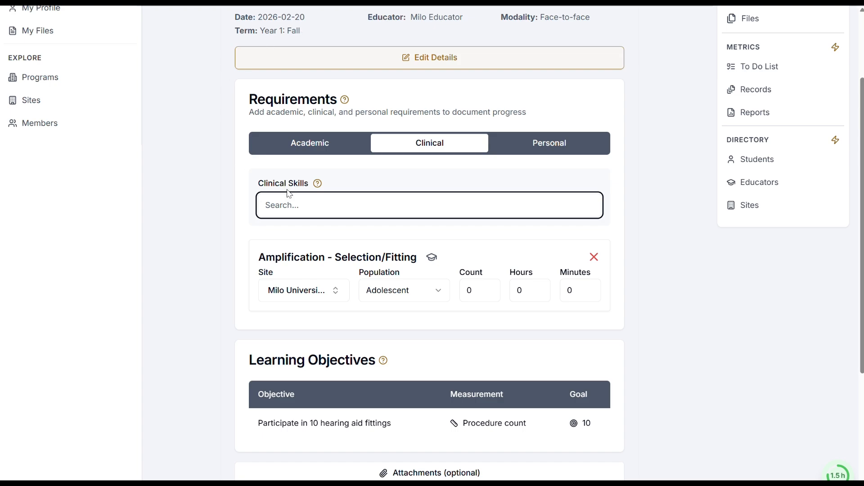
scroll(271, 333, "down", 1)
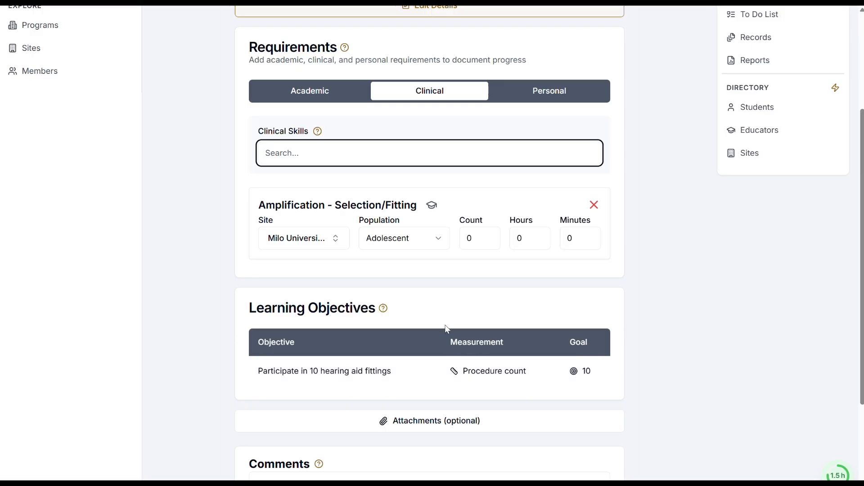
Step: Change the record's term to Year 2: Spring in the record details
scroll(360, 270, "up", 5)
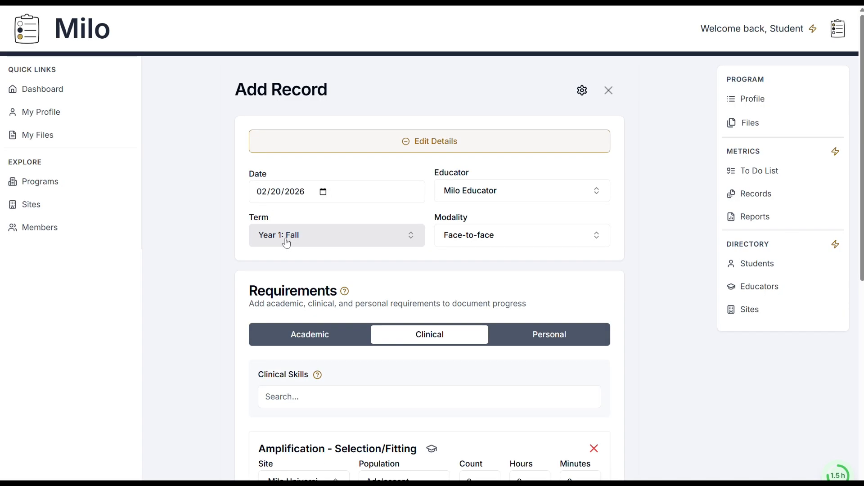
left_click(285, 242)
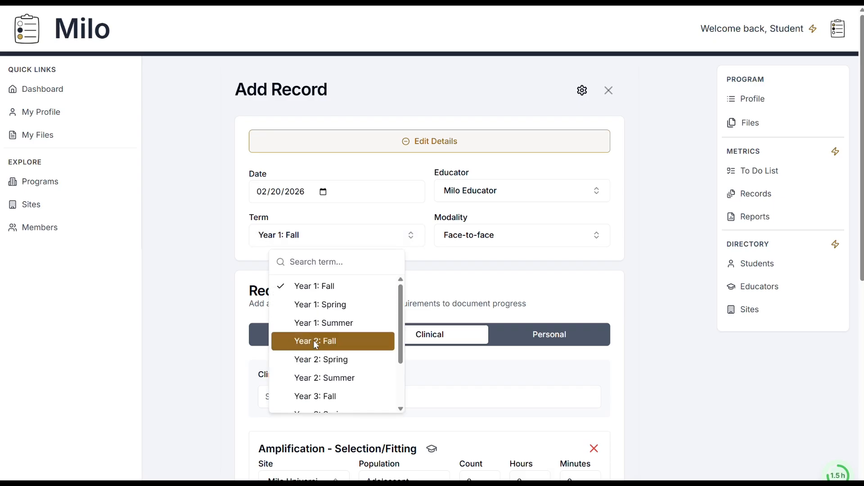
left_click(311, 359)
Step: Examine the learning objective for the chosen term, including the definition of its 3-point scale, and collapse the record details
scroll(194, 334, "down", 6)
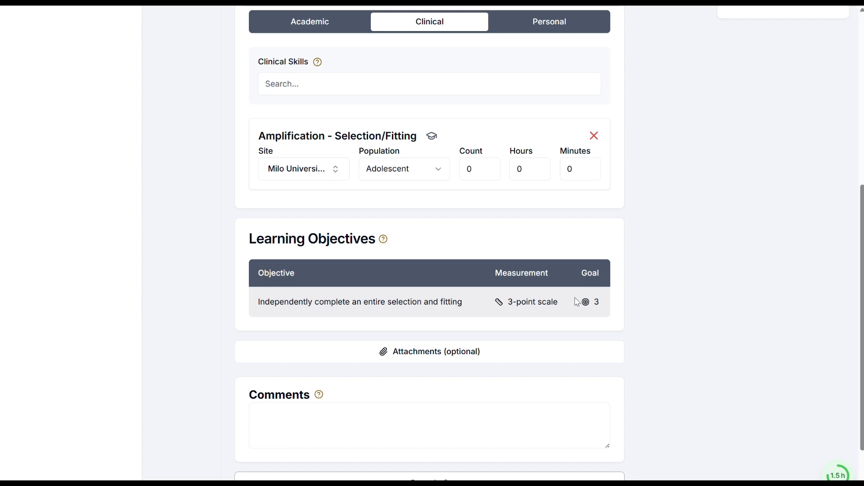
left_click(527, 306)
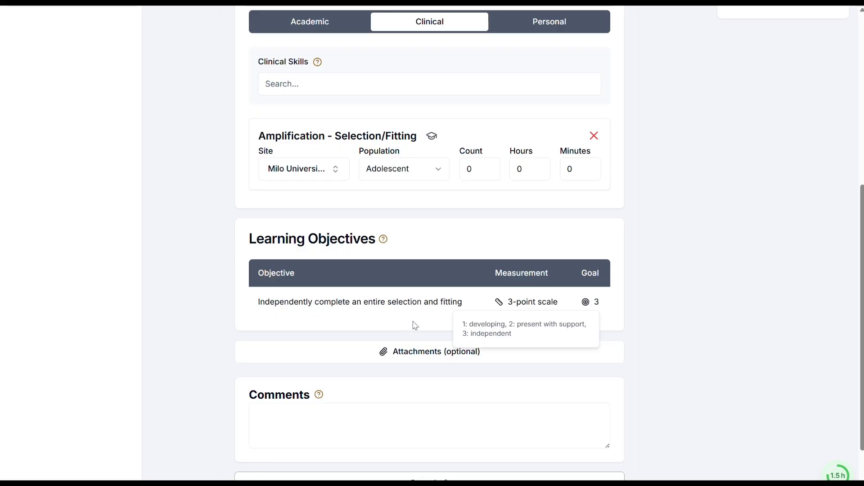
scroll(368, 317, "up", 6)
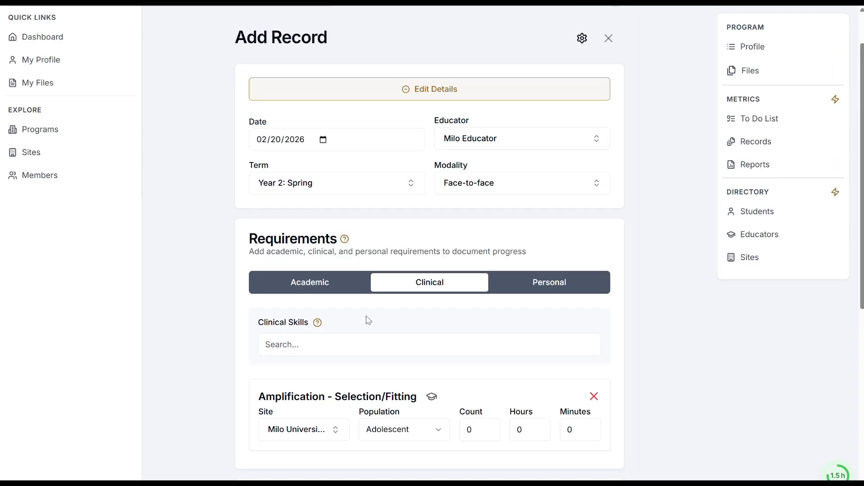
left_click(347, 90)
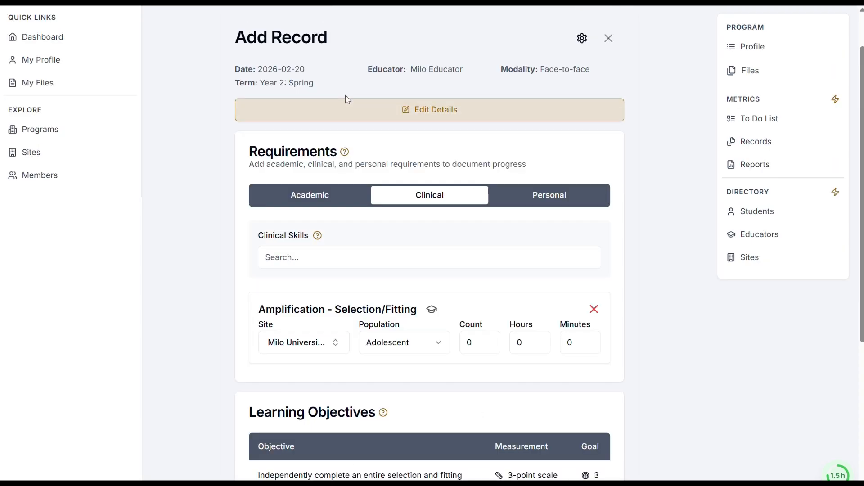
scroll(362, 237, "up", 1)
scroll(363, 239, "down", 5)
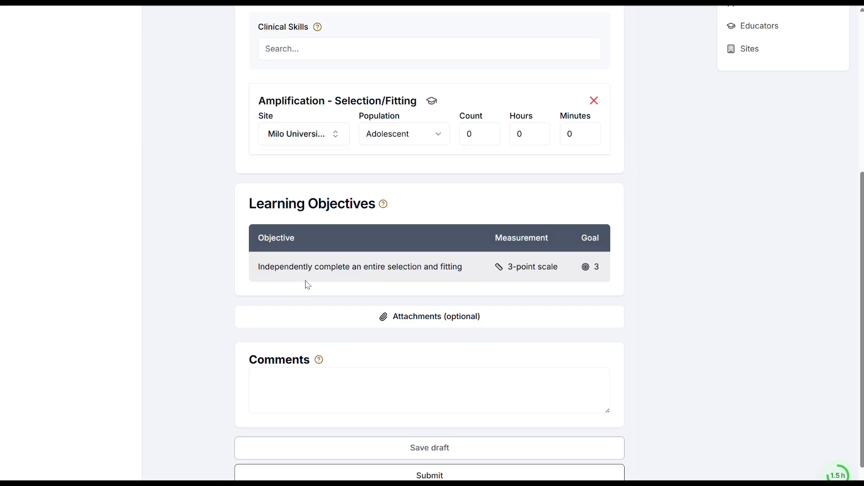
scroll(344, 295, "down", 1)
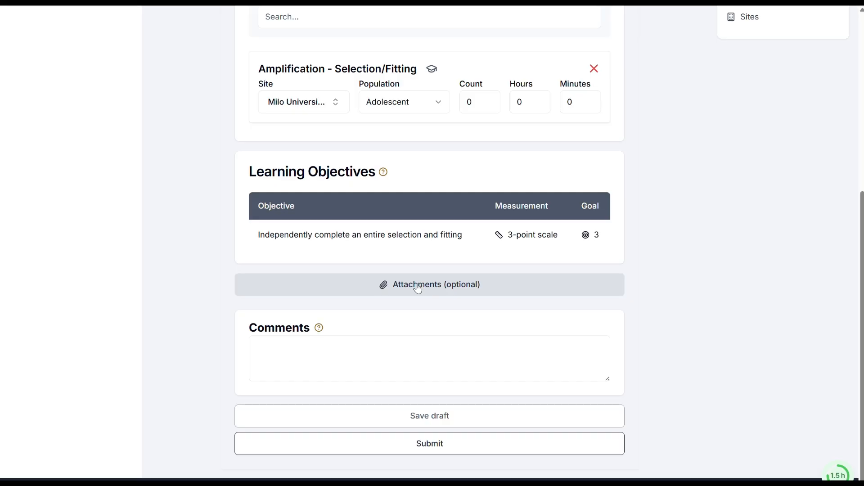
Step: Restore the term to Year 1: Fall and add the academic requirement AUDI 600: Anatomy and Physiology to the record
scroll(418, 289, "up", 3)
left_click(382, 135)
left_click(428, 163)
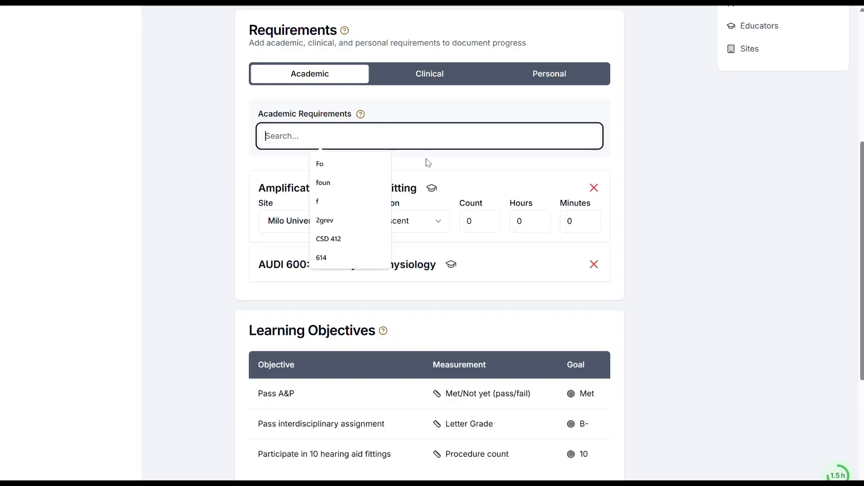
left_click(640, 167)
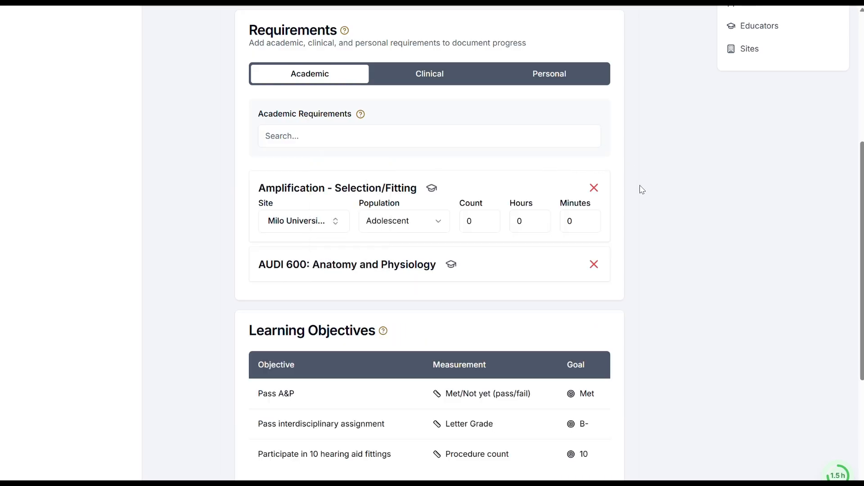
Step: Review the record's learning objectives, leave the comments empty and save the record as a draft
scroll(648, 192, "down", 1)
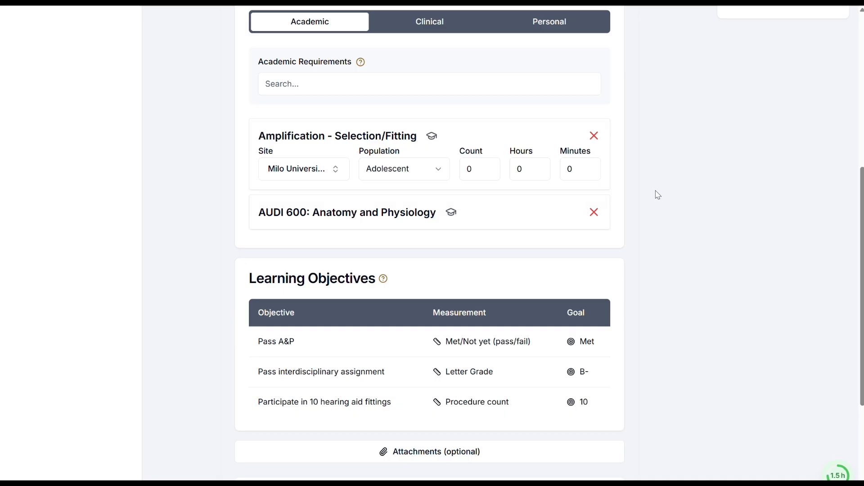
scroll(655, 194, "down", 1)
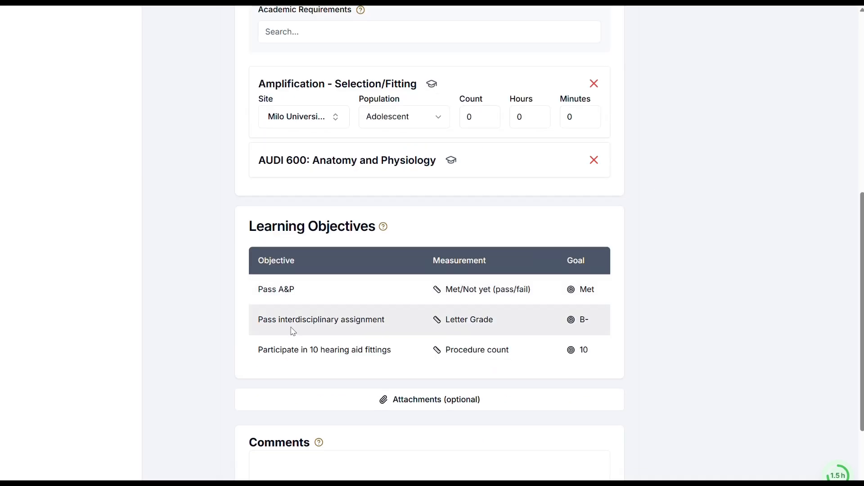
scroll(370, 321, "down", 1)
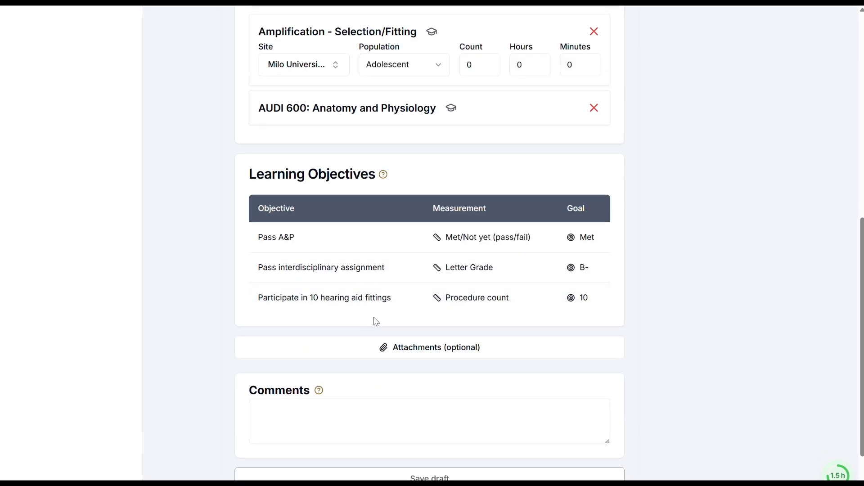
scroll(358, 352, "down", 1)
left_click(365, 351)
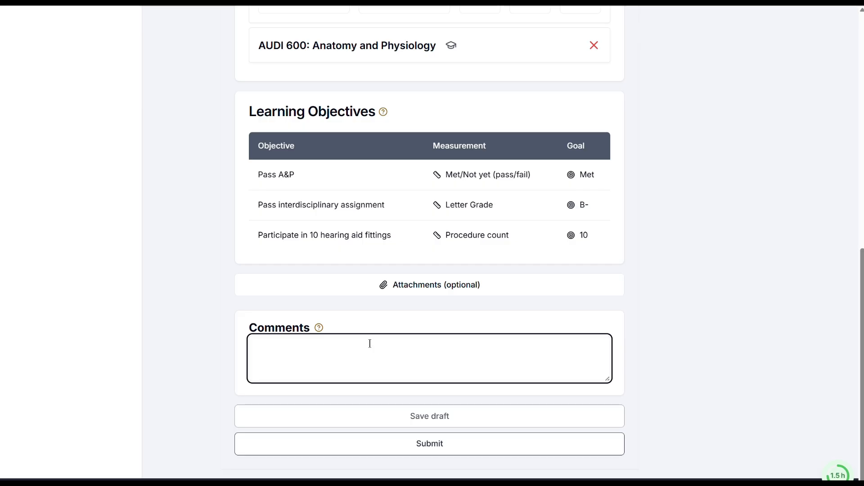
left_click(377, 424)
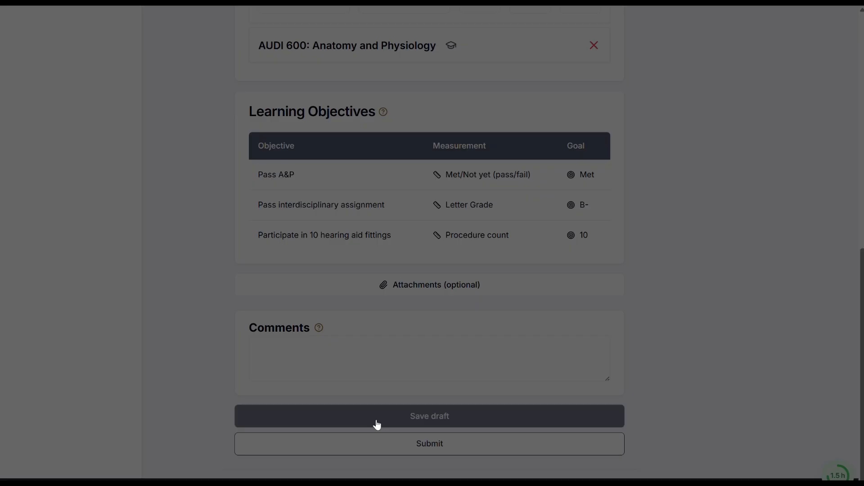
left_click(523, 41)
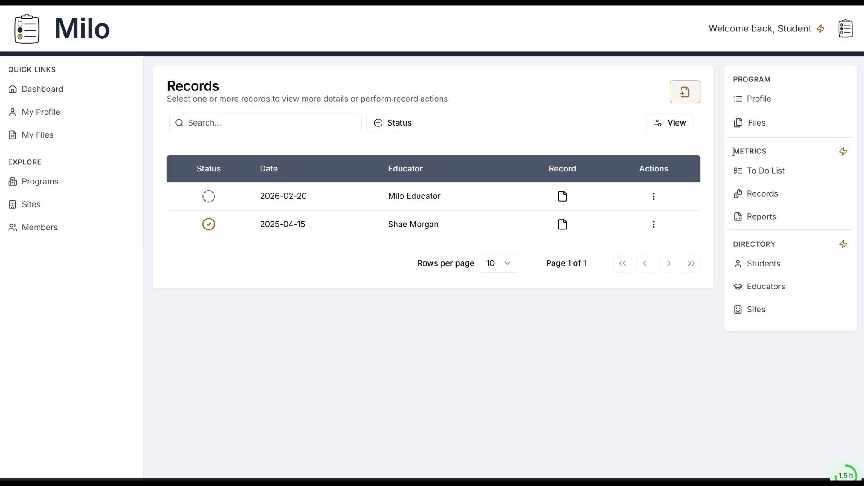
left_click_drag(733, 151, 768, 152)
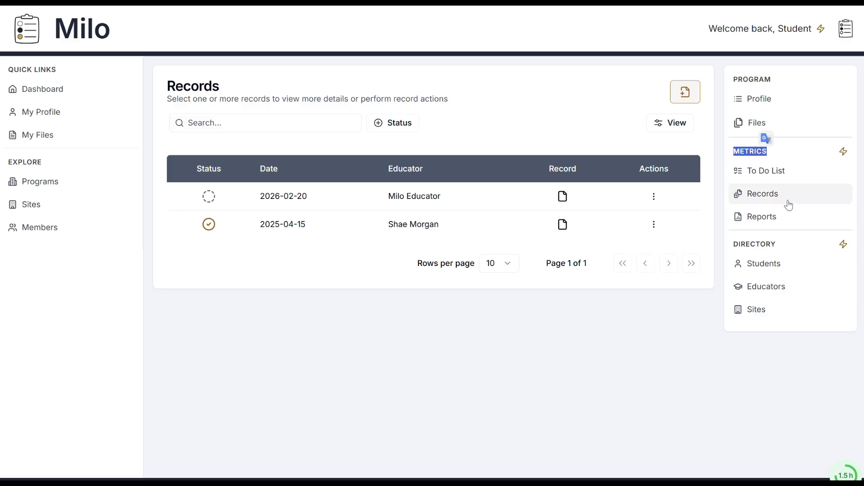
left_click(724, 218)
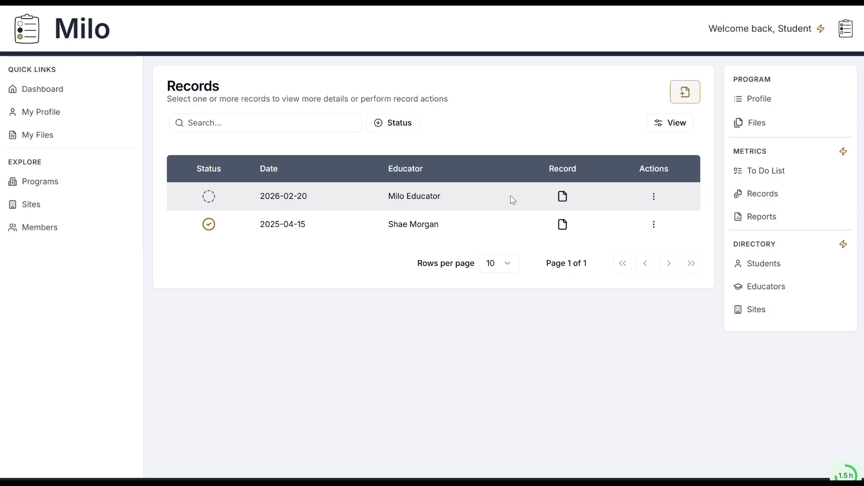
Step: Open the 2026-02-20 draft from the records list and show its full record details
left_click(565, 203)
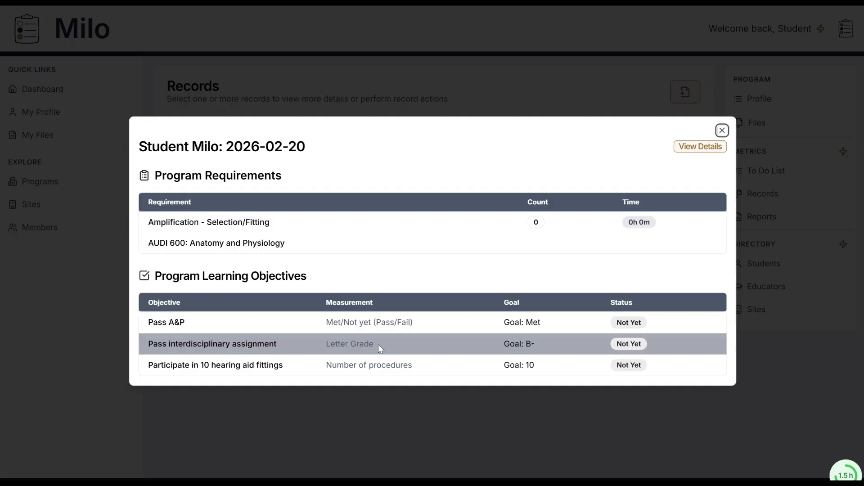
left_click(687, 147)
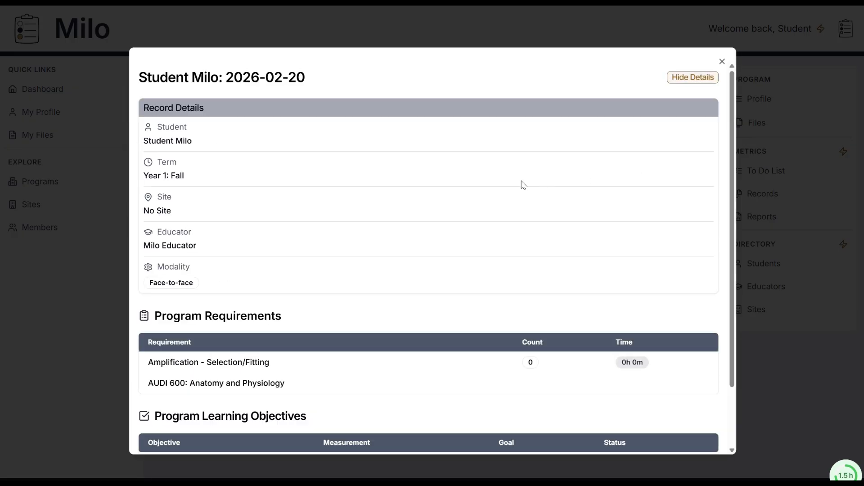
Step: Examine the 2026-02-20 draft's requirements and learning objectives, hide its details, close it and show the actions available for that record
scroll(479, 192, "down", 2)
scroll(524, 185, "down", 1)
scroll(562, 163, "up", 3)
left_click(690, 81)
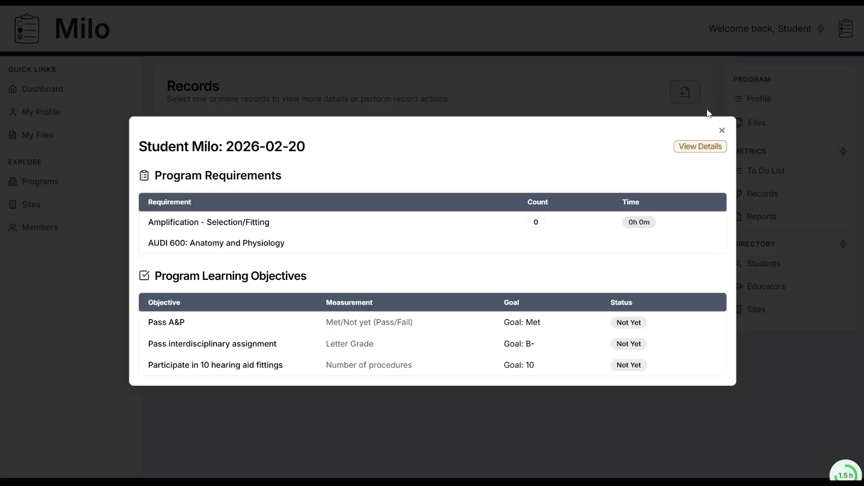
left_click(722, 130)
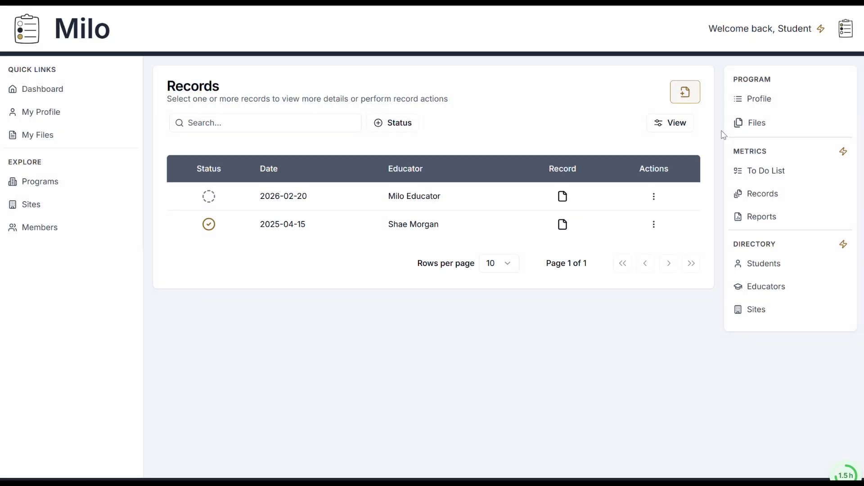
left_click(655, 199)
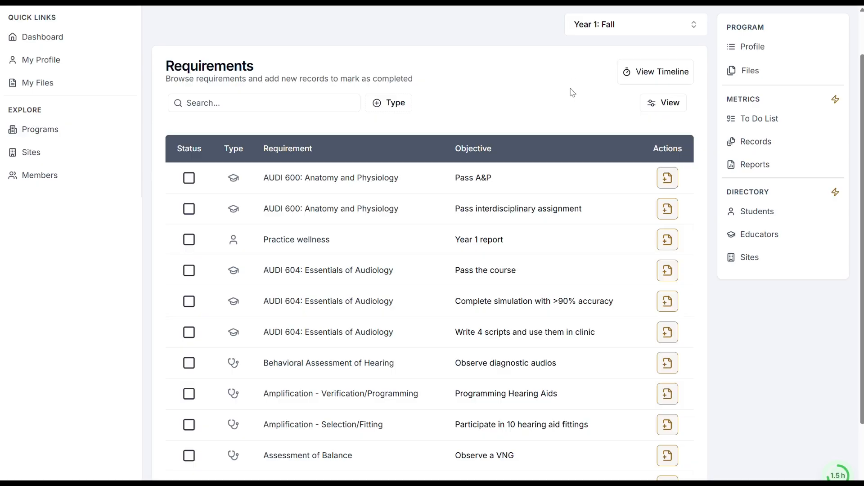
Step: Show the requirements for Year 2: Fall and examine their program requirements timeline
left_click(609, 24)
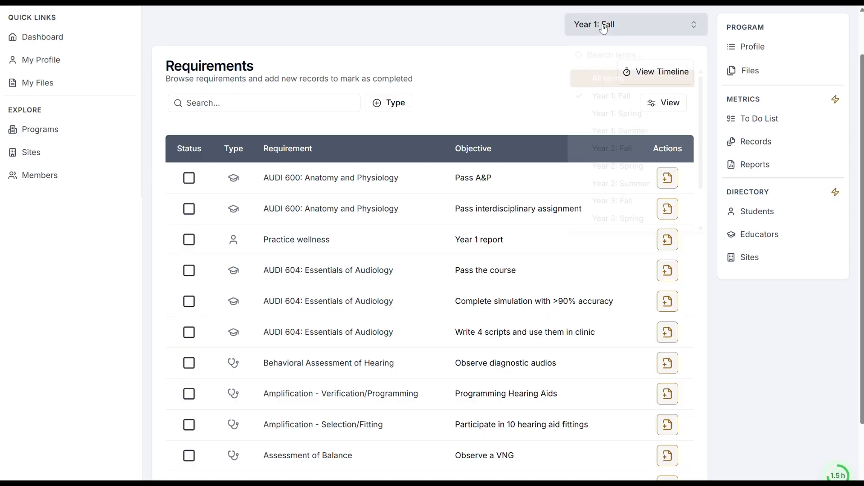
left_click(613, 150)
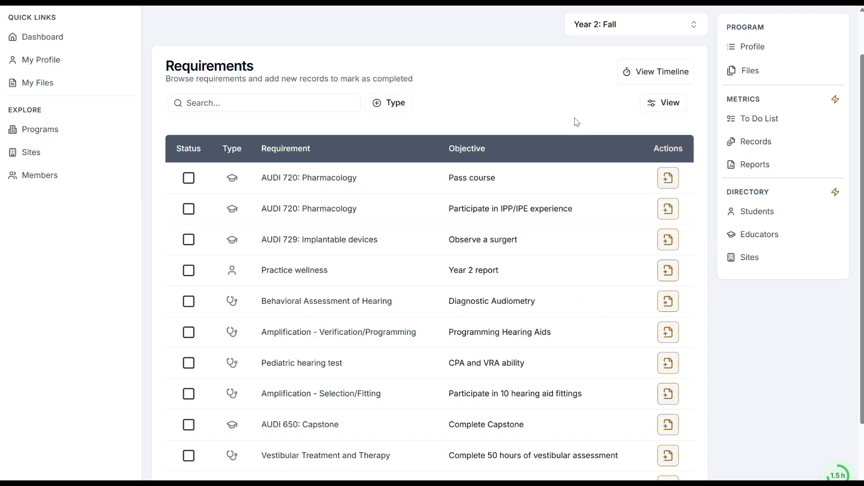
left_click(643, 73)
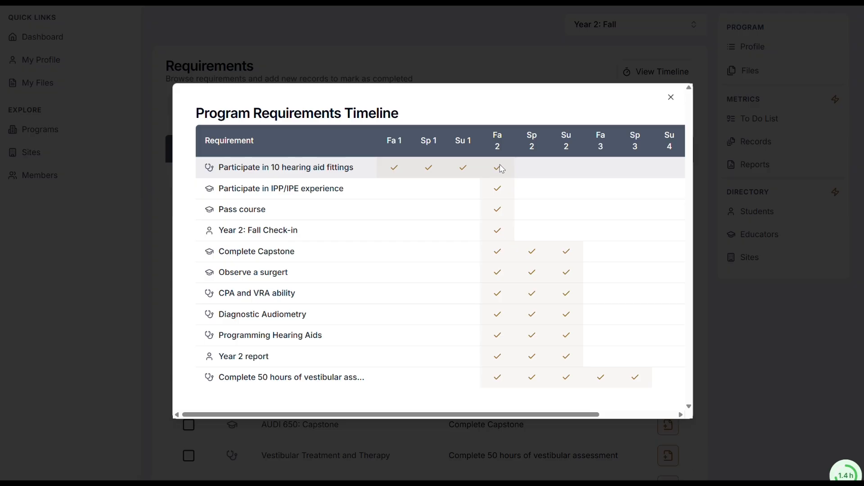
left_click(671, 97)
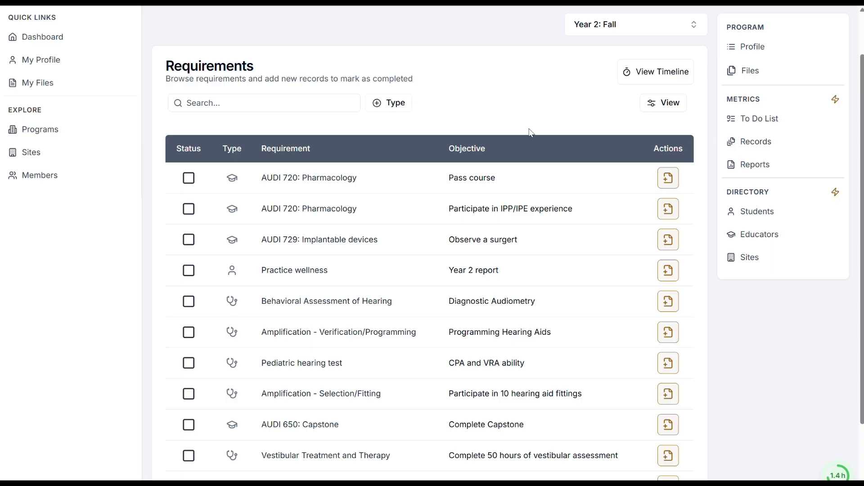
Step: Start a record from the AUDI 720: Pharmacology "Pass course" requirement and examine its prefilled details and learning objectives
left_click(666, 187)
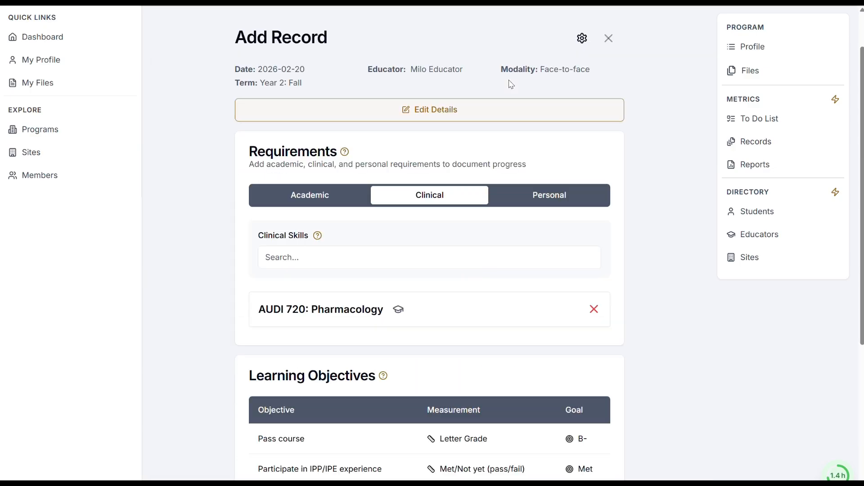
scroll(599, 178, "down", 5)
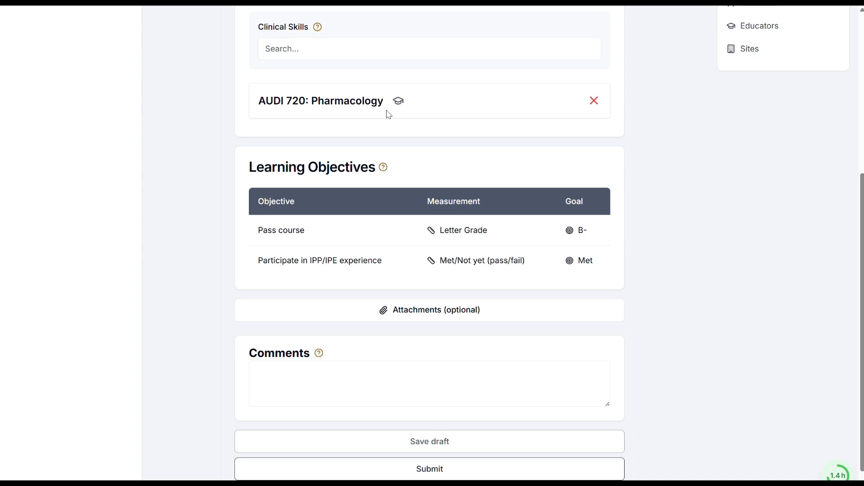
scroll(646, 193, "up", 2)
scroll(648, 193, "up", 1)
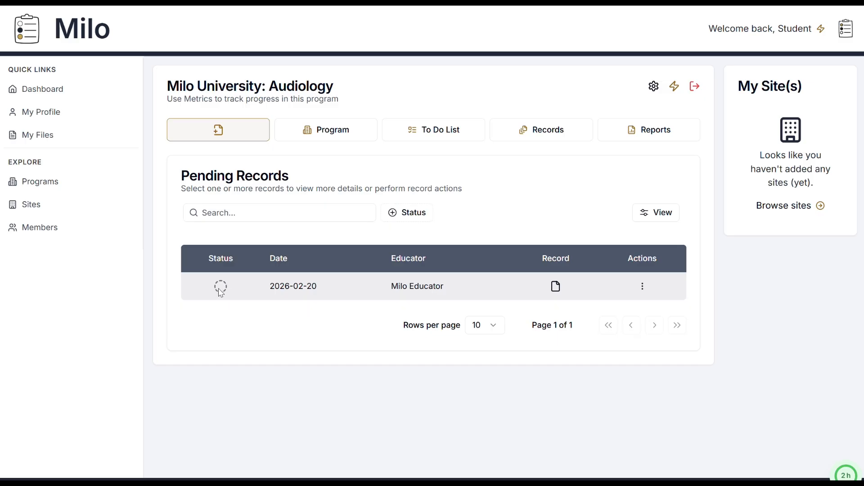
Step: Change the status of the pending 2026-02-20 record to Submitted
left_click(645, 290)
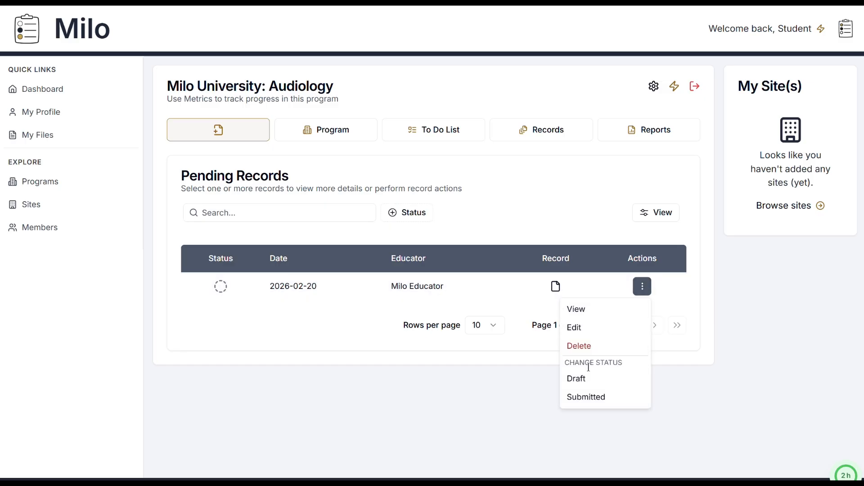
left_click(585, 398)
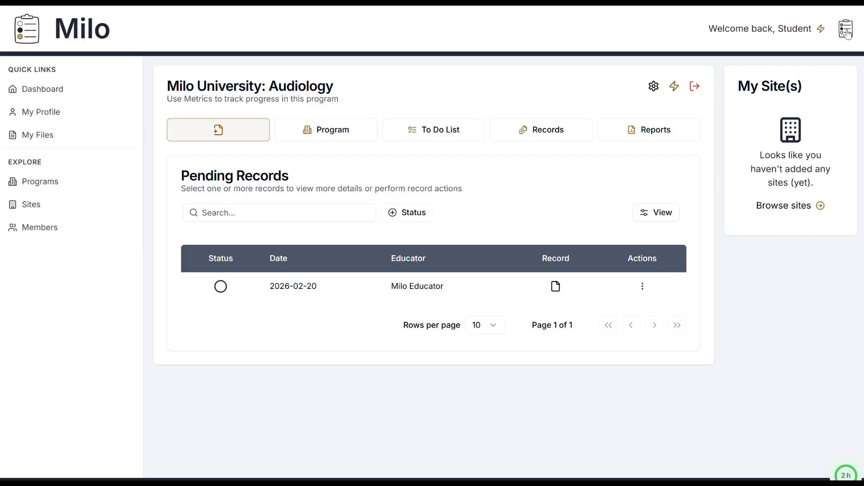
Step: Switch to the educator's view of the Audiology program and open the submitted 2026-02-20 record for evaluation
left_click(847, 33)
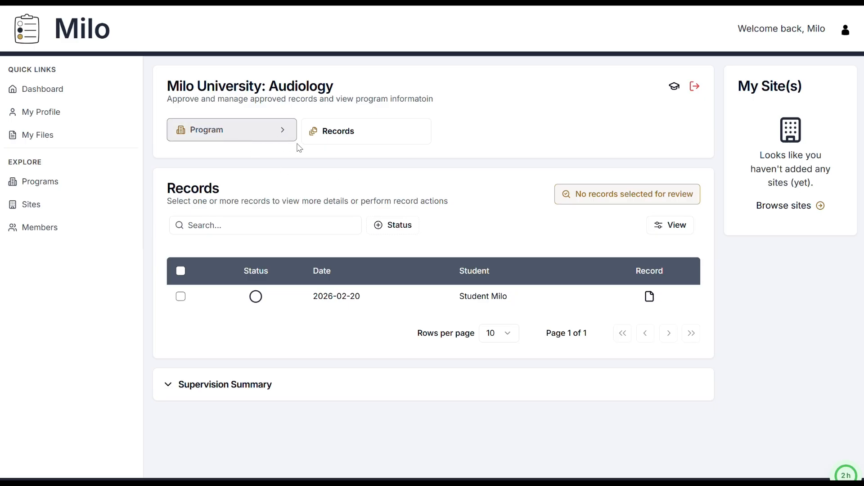
left_click(355, 135)
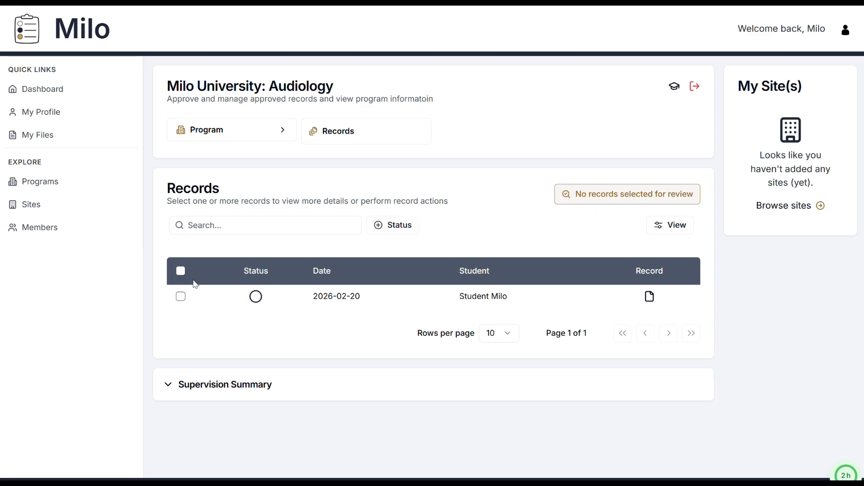
left_click(181, 297)
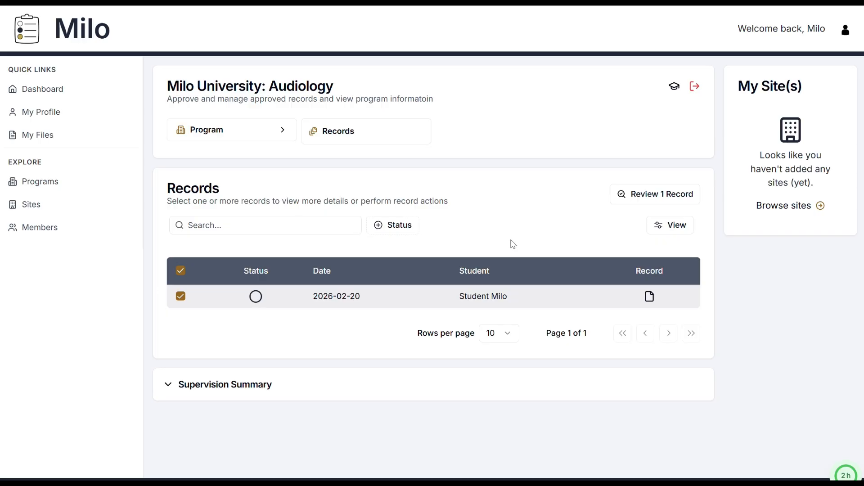
left_click(648, 194)
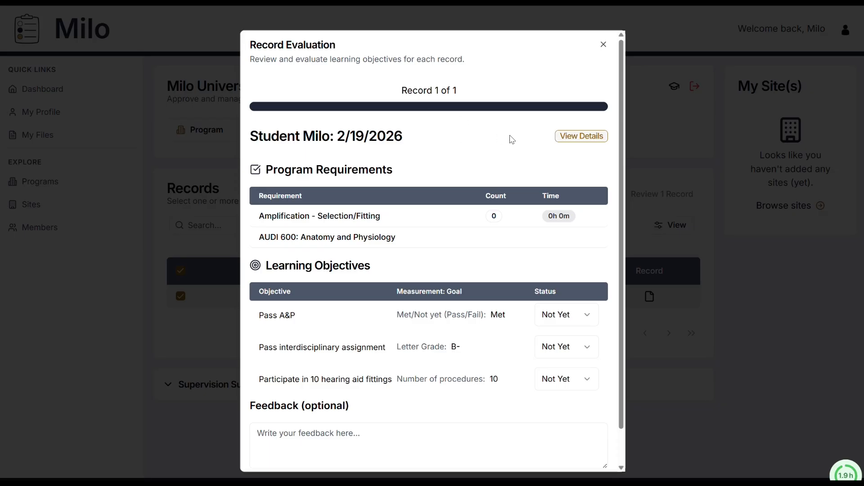
Step: Examine the record's details, its requirements and the "Participate in 10 hearing aid fittings" objective before evaluating it
left_click(581, 137)
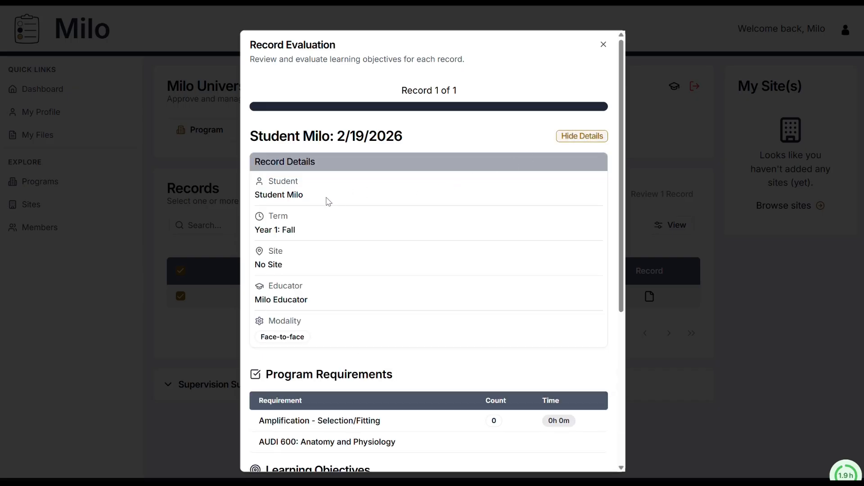
left_click(598, 136)
scroll(391, 185, "down", 1)
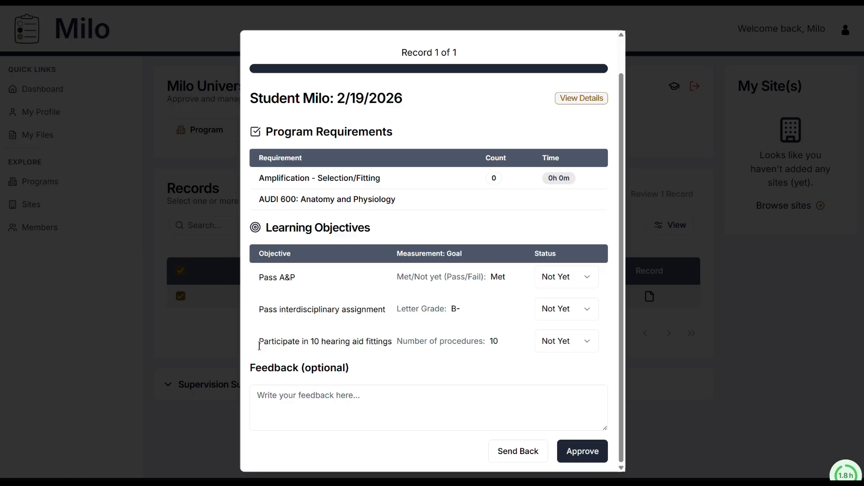
left_click_drag(259, 346, 396, 343)
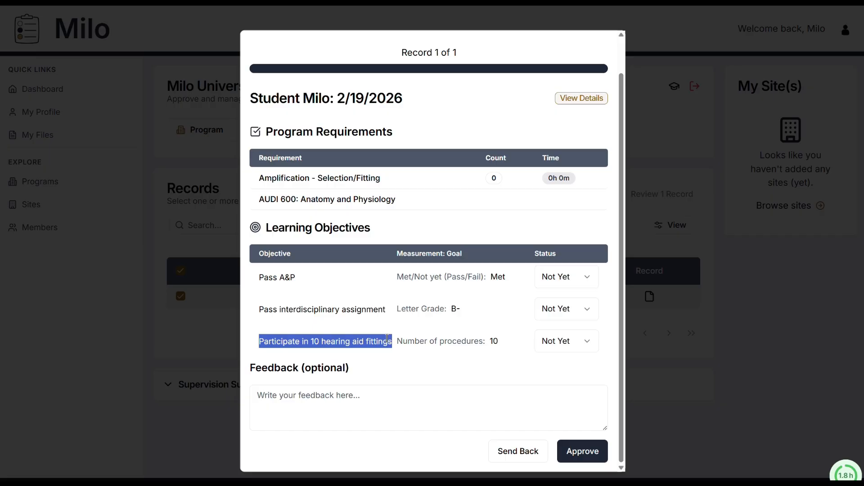
left_click(415, 338)
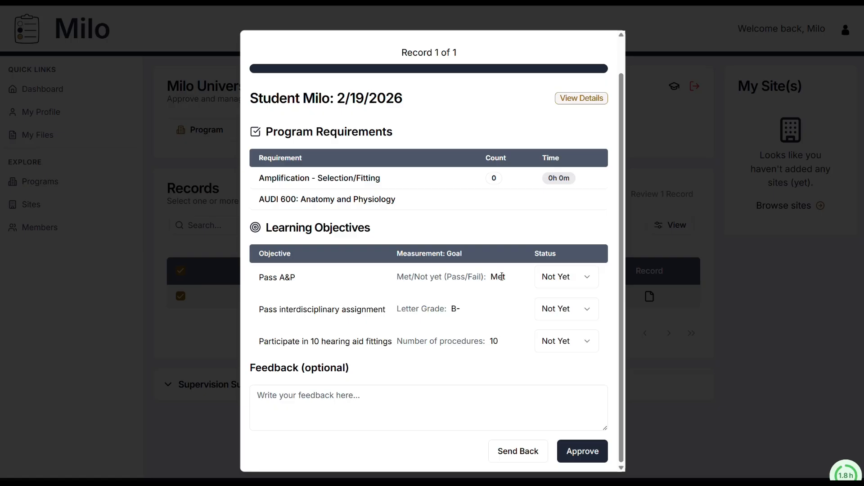
Step: Set the Pass A&P and Pass interdisciplinary assignment objectives to Met, leaving the hearing aid fittings objective at Not Yet
left_click(557, 282)
left_click(560, 301)
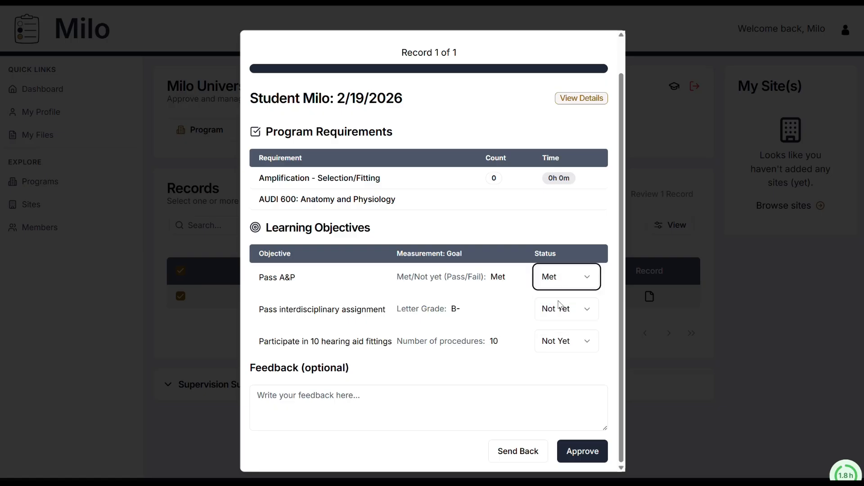
left_click(559, 306)
left_click(558, 333)
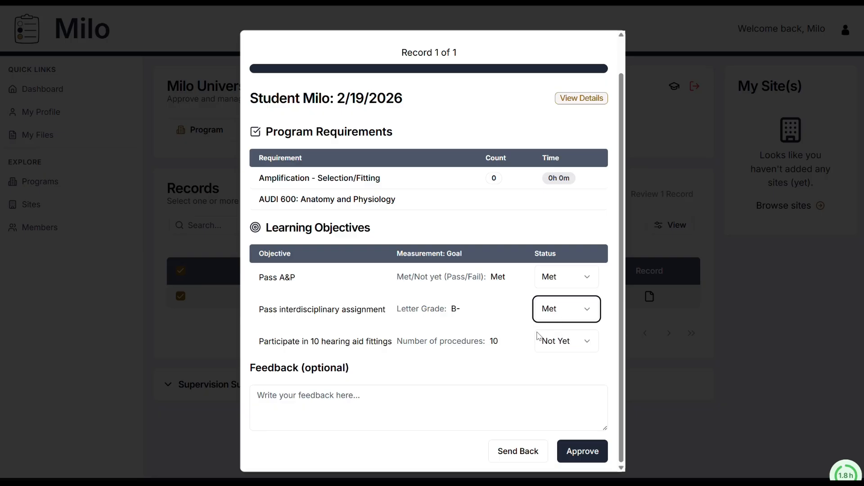
left_click(522, 355)
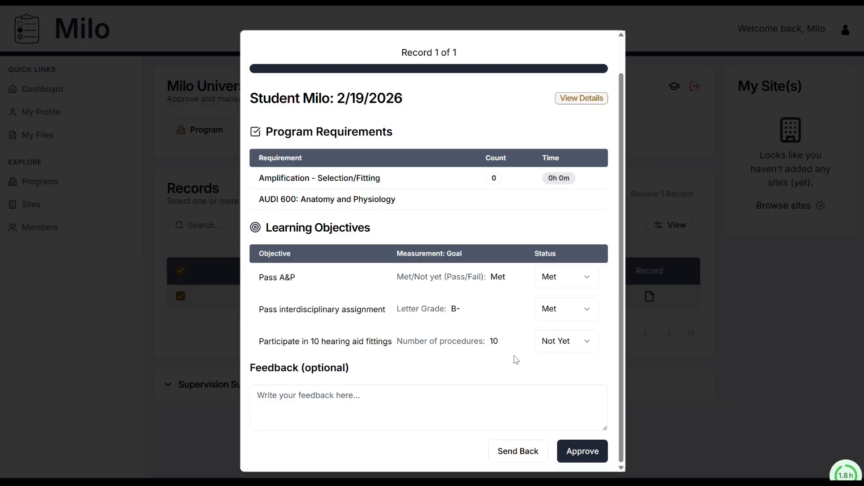
Step: Add the feedback "Great job!" to the record evaluation and approve the record
left_click(303, 403)
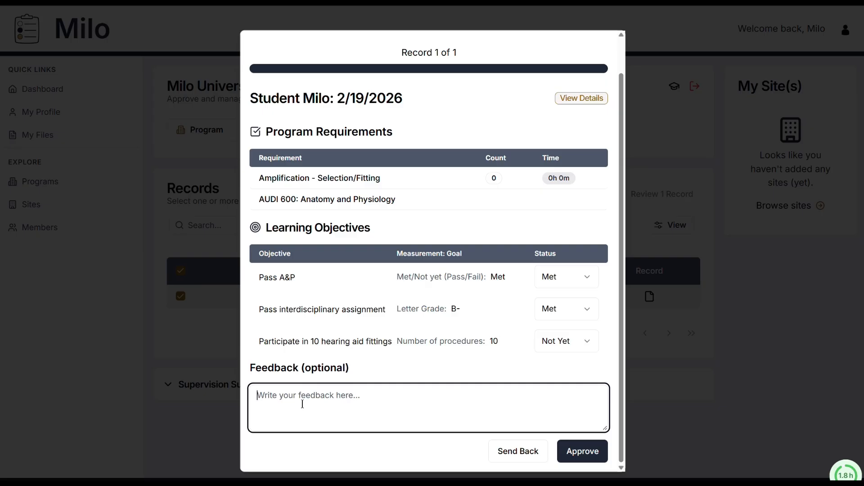
type("Great job!")
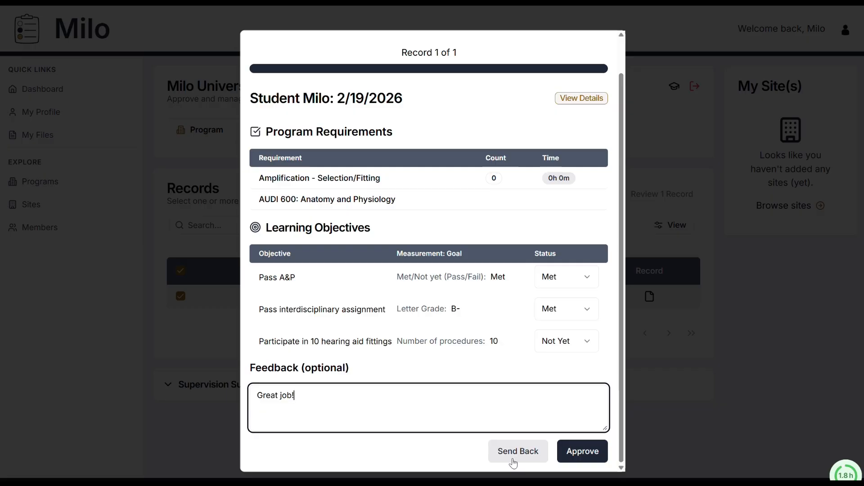
left_click(581, 452)
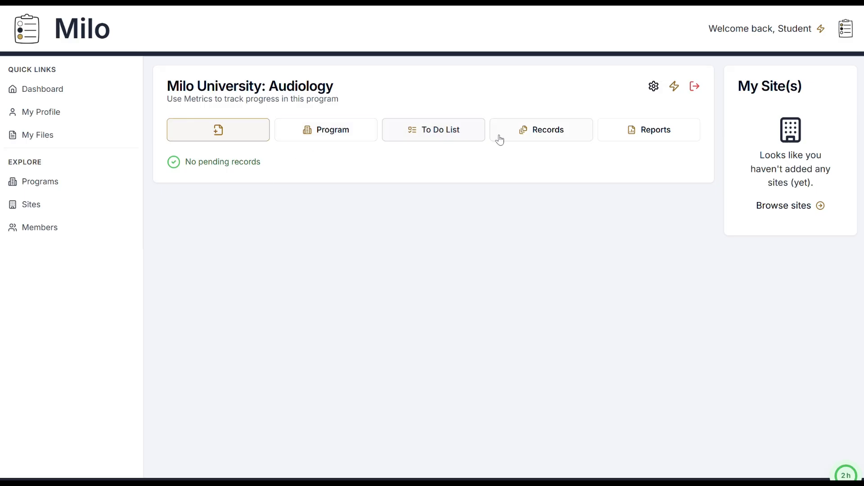
Step: Open the approved 2026-02-20 record from the student's records, examine its objective statuses and feedback, and close it
left_click(521, 141)
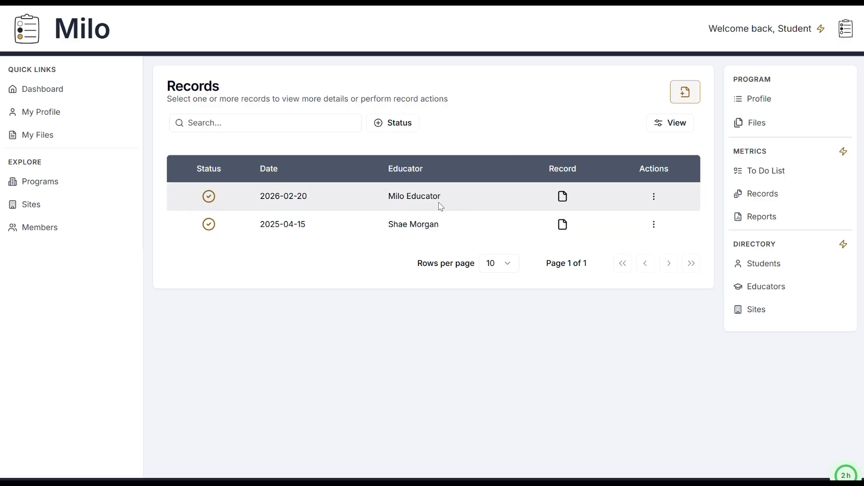
left_click(560, 202)
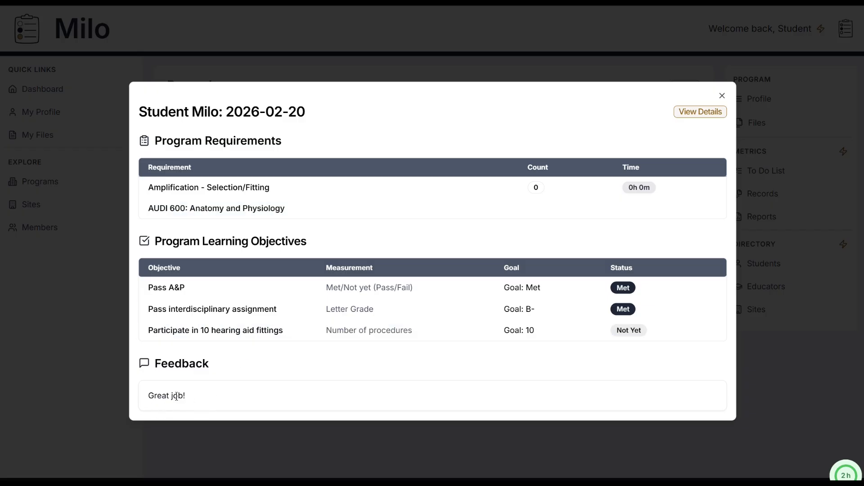
key("Escape")
left_click(654, 197)
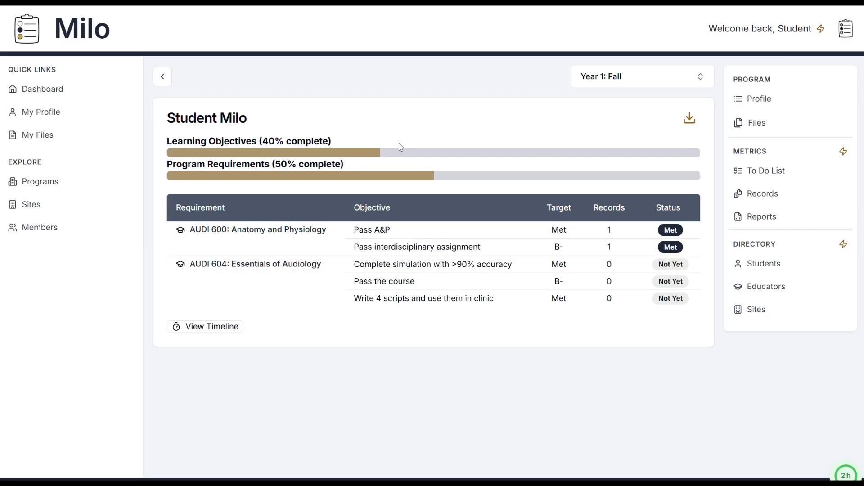
Step: Show the student's progress report for Year 1: Spring and for all terms, and examine the status of each academic objective
left_click(623, 82)
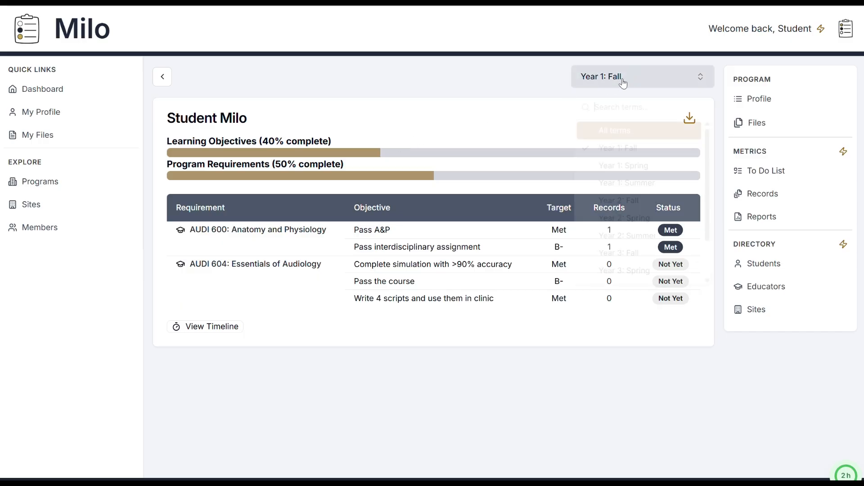
left_click(629, 166)
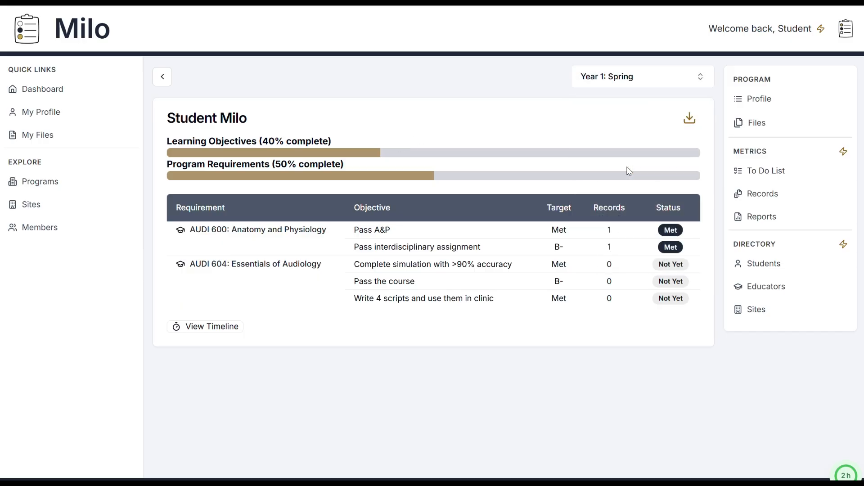
left_click(610, 78)
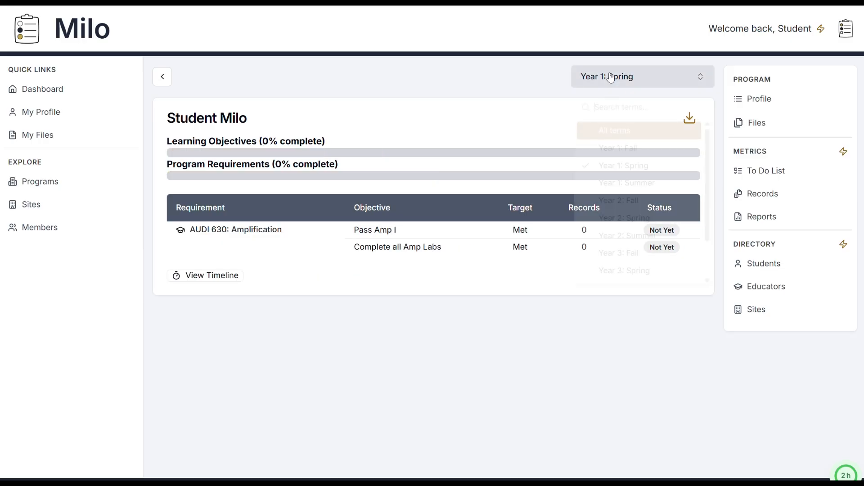
left_click(605, 130)
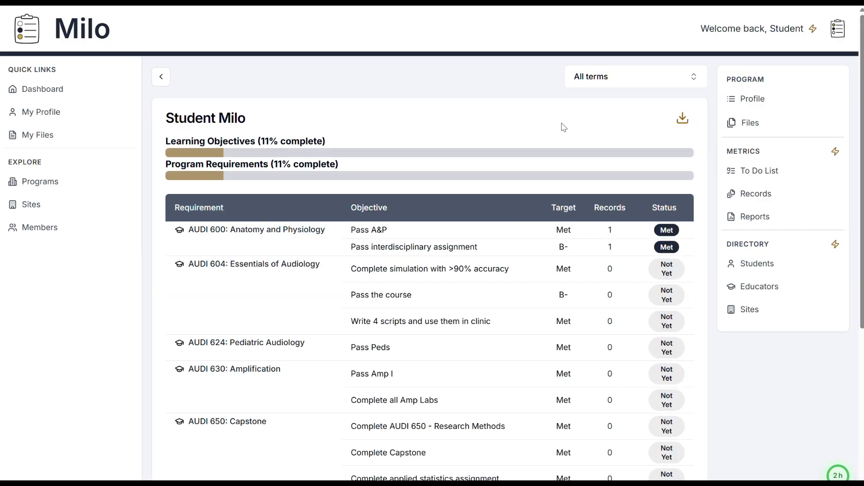
scroll(560, 129, "down", 1)
scroll(553, 136, "down", 1)
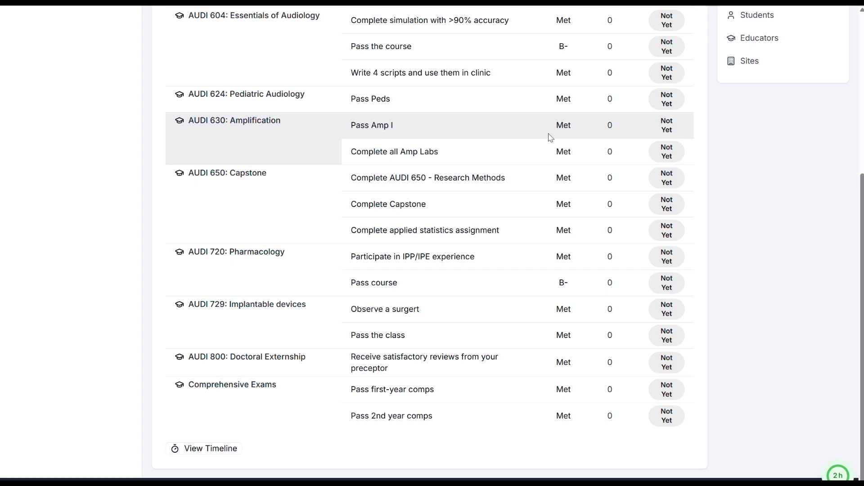
scroll(550, 137, "up", 6)
scroll(550, 137, "down", 2)
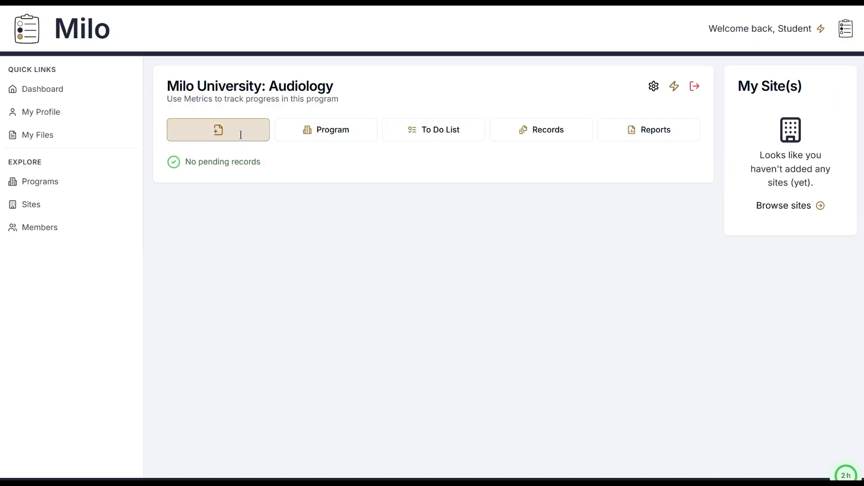
Step: Start a new record and look through its academic requirements and clinical skills, ending with the personal goals
left_click(241, 135)
left_click(327, 252)
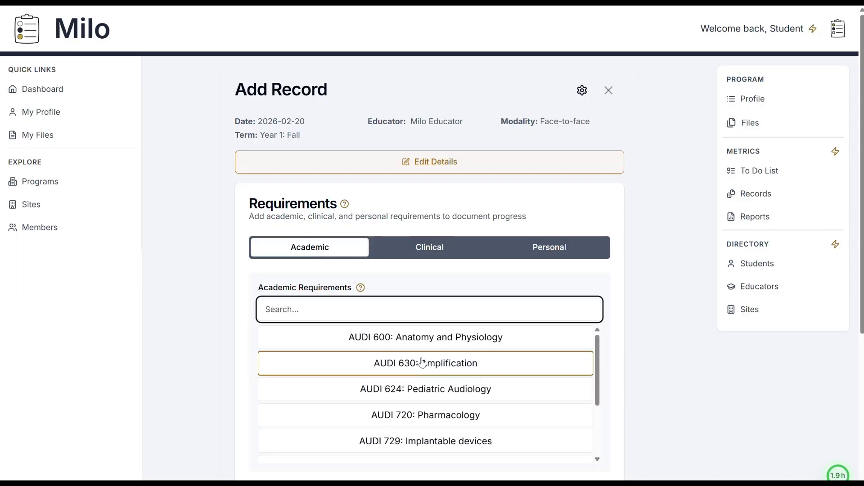
scroll(422, 362, "down", 2)
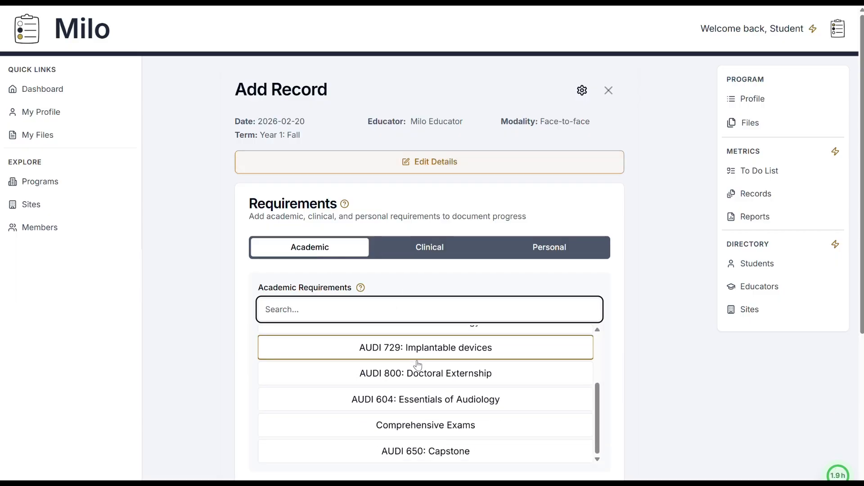
left_click(432, 255)
left_click(387, 308)
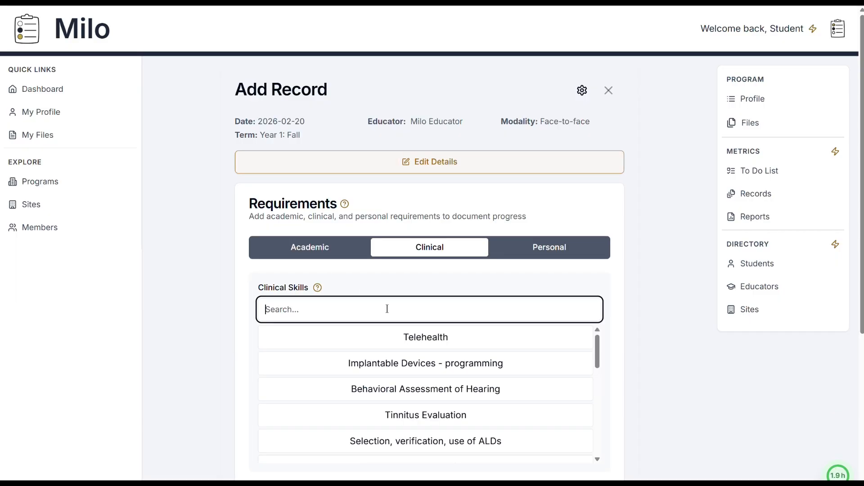
left_click(525, 252)
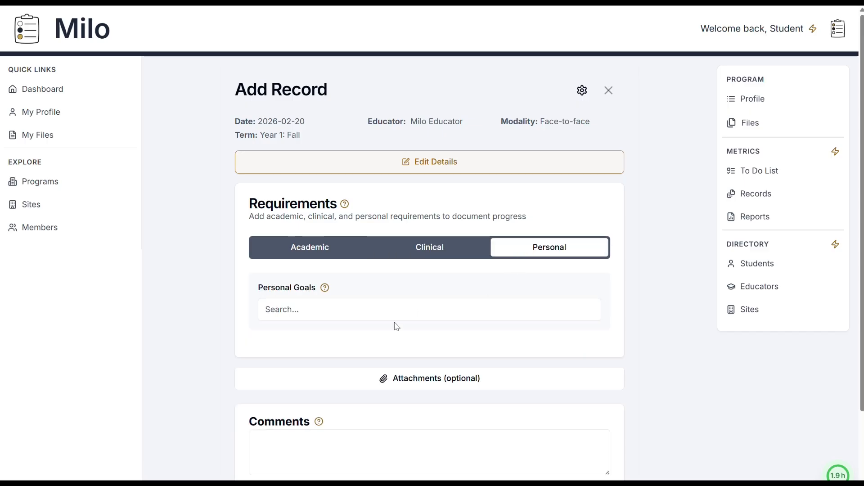